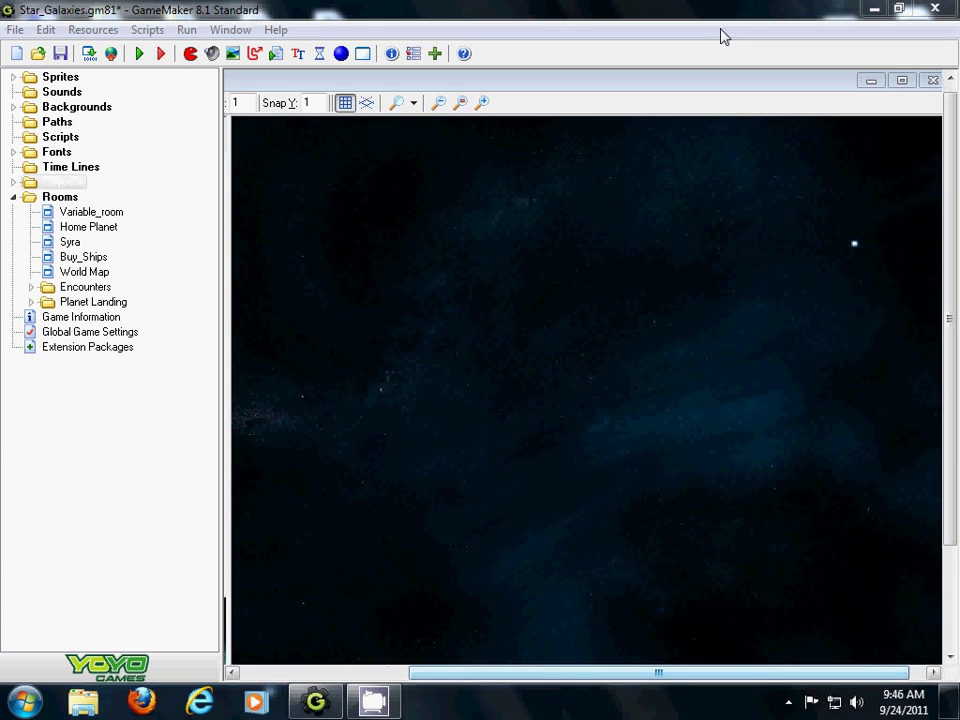
Step: Expand Sprites and its ships group, then open the escapepod sprite's properties (21×24, 24 subimages)
click(55, 184)
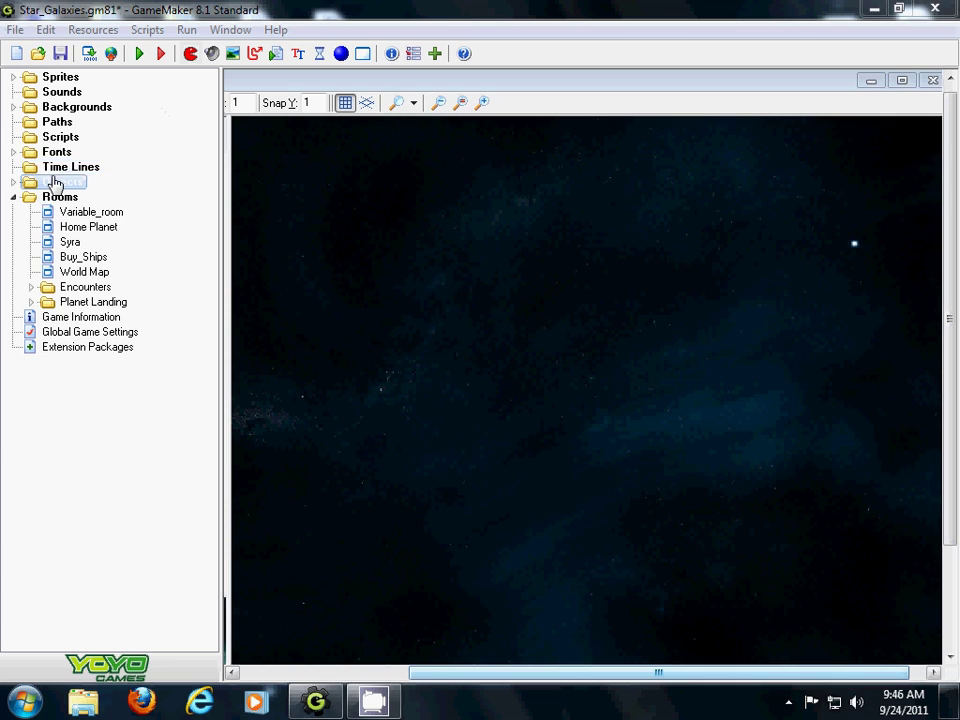
click(57, 82)
double_click(57, 82)
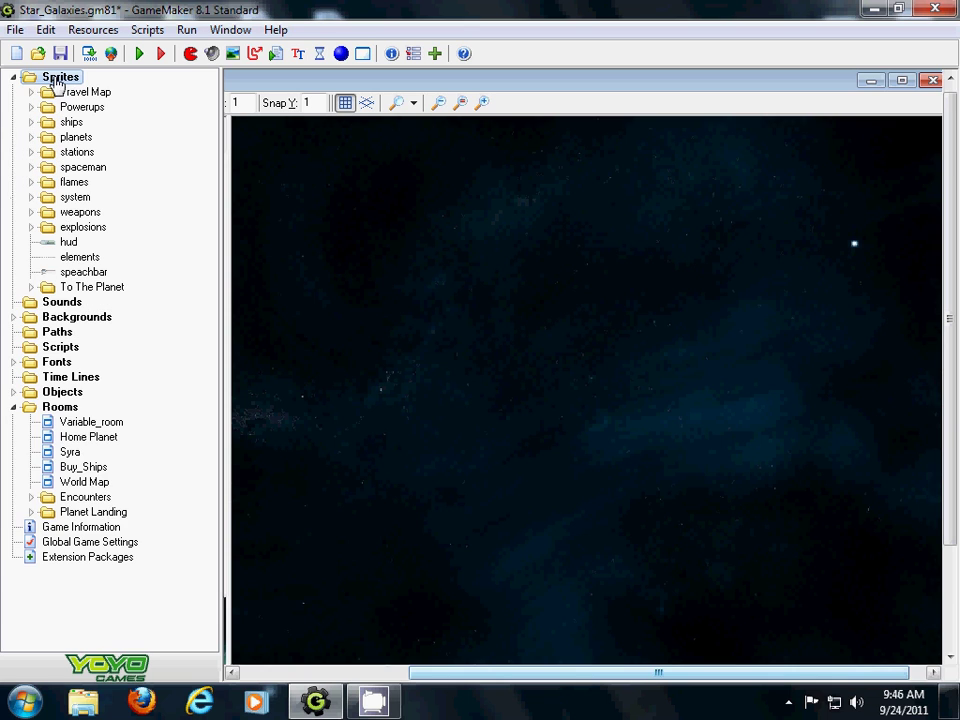
right_click(70, 93)
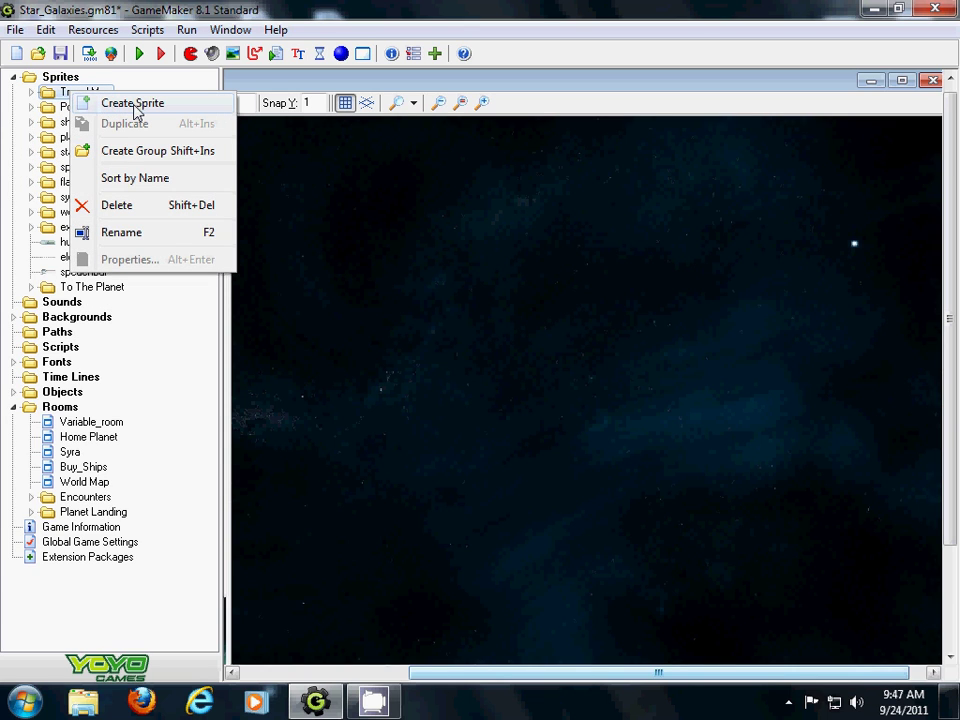
click(52, 74)
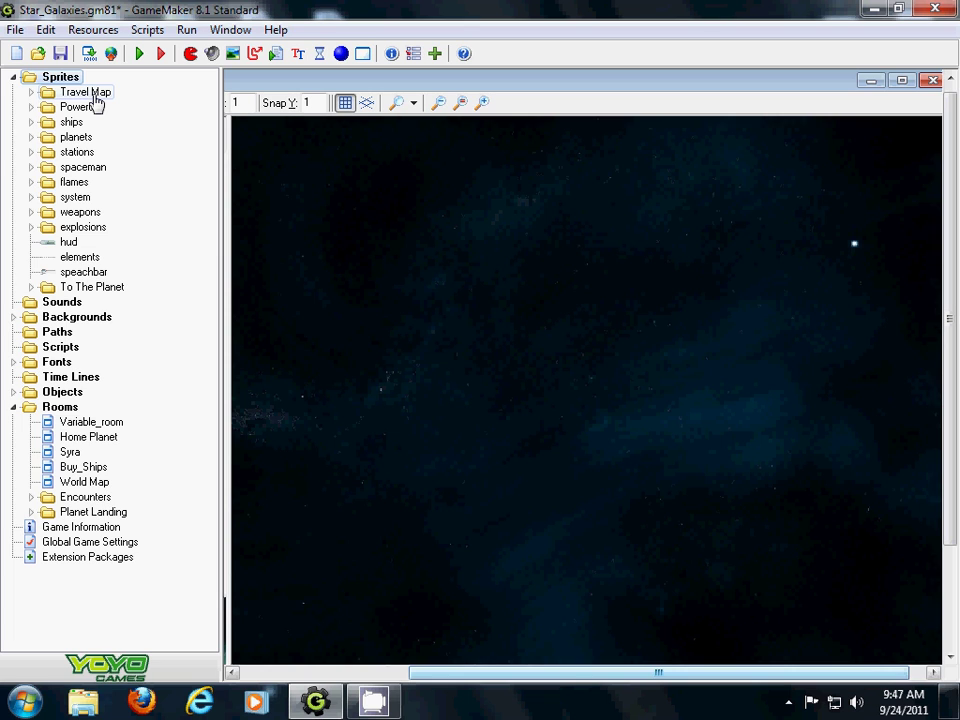
double_click(71, 122)
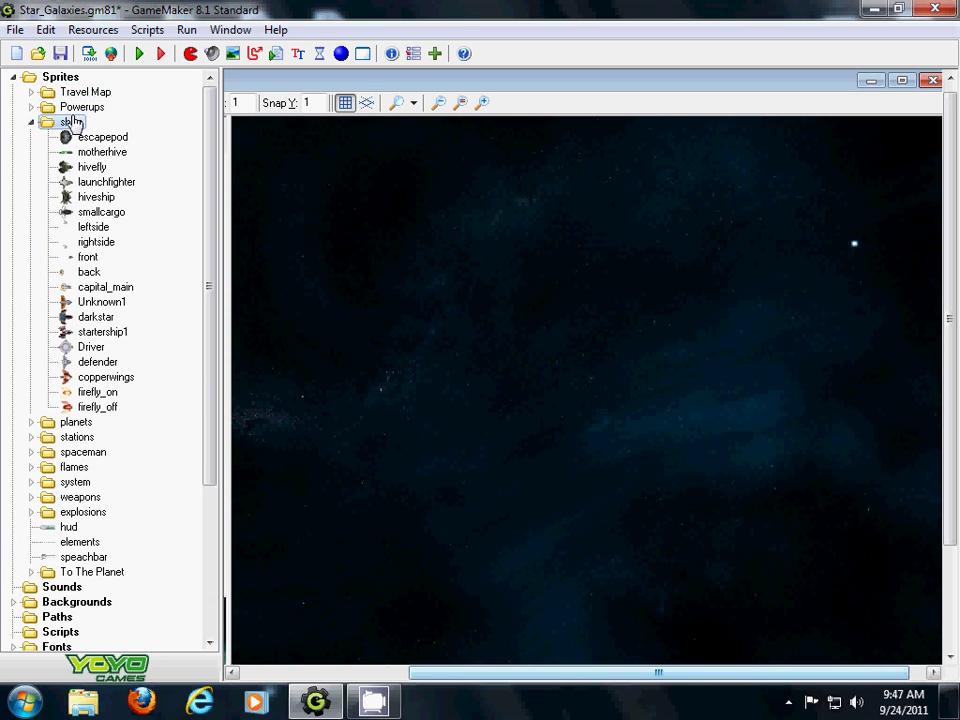
double_click(92, 139)
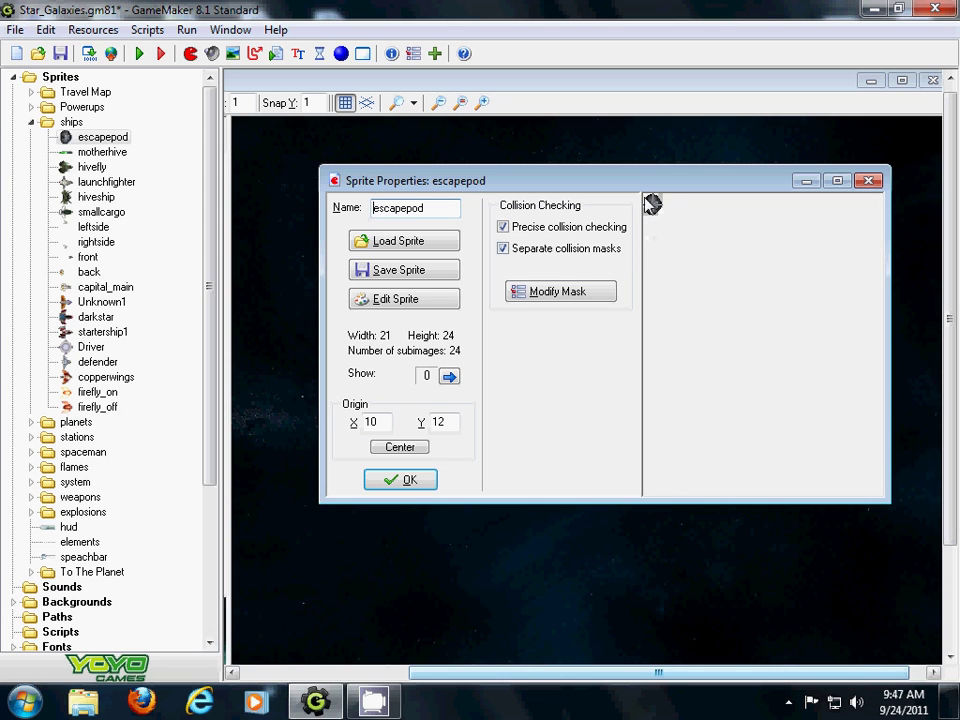
click(404, 300)
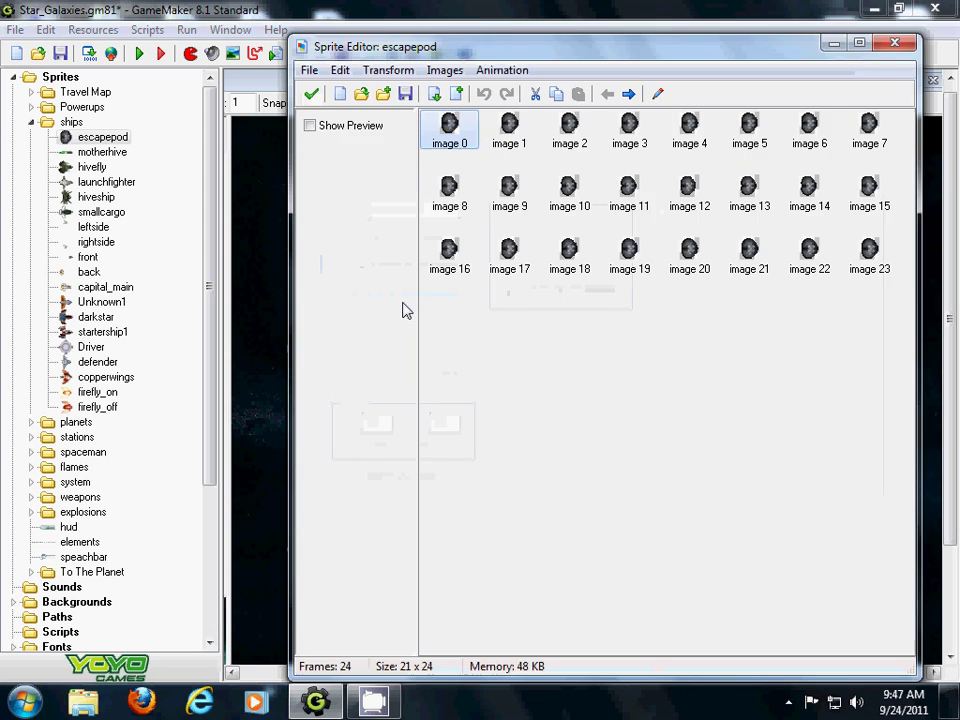
click(400, 77)
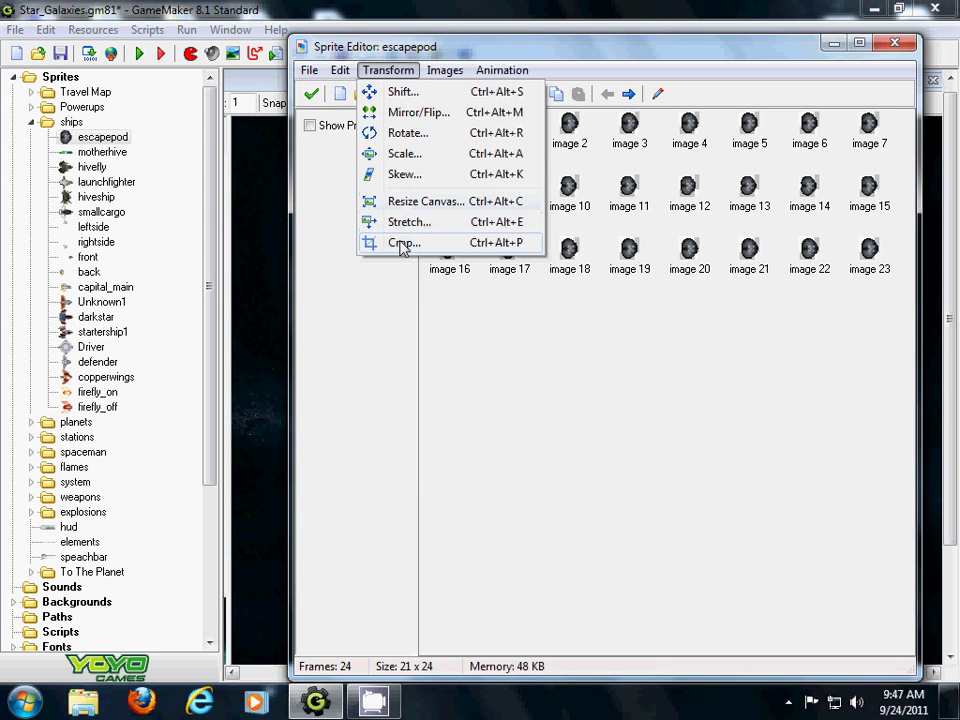
click(469, 328)
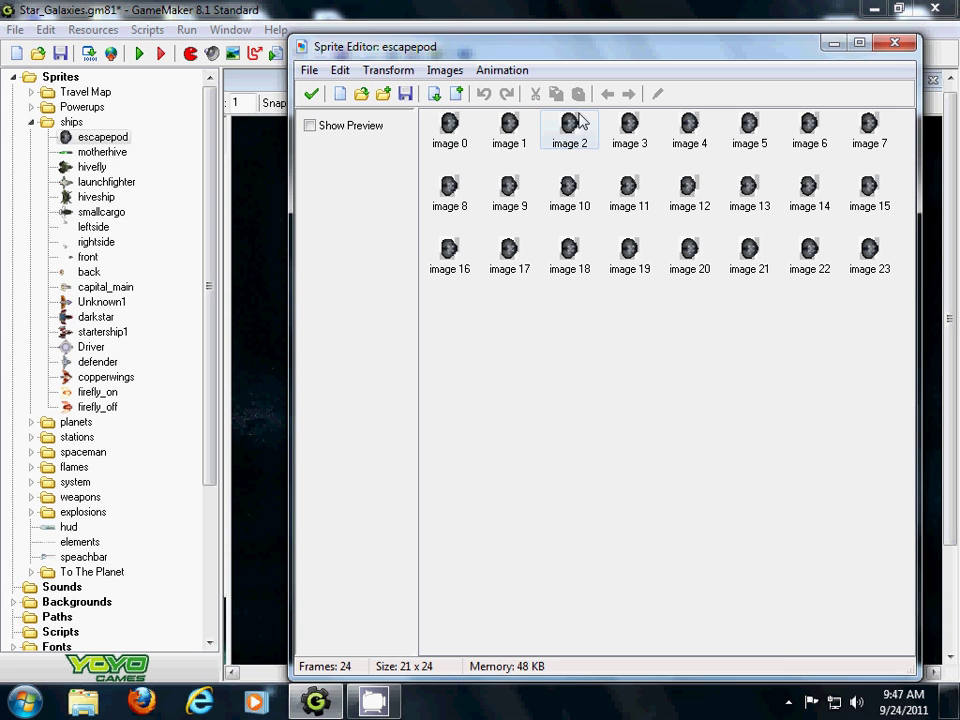
click(312, 94)
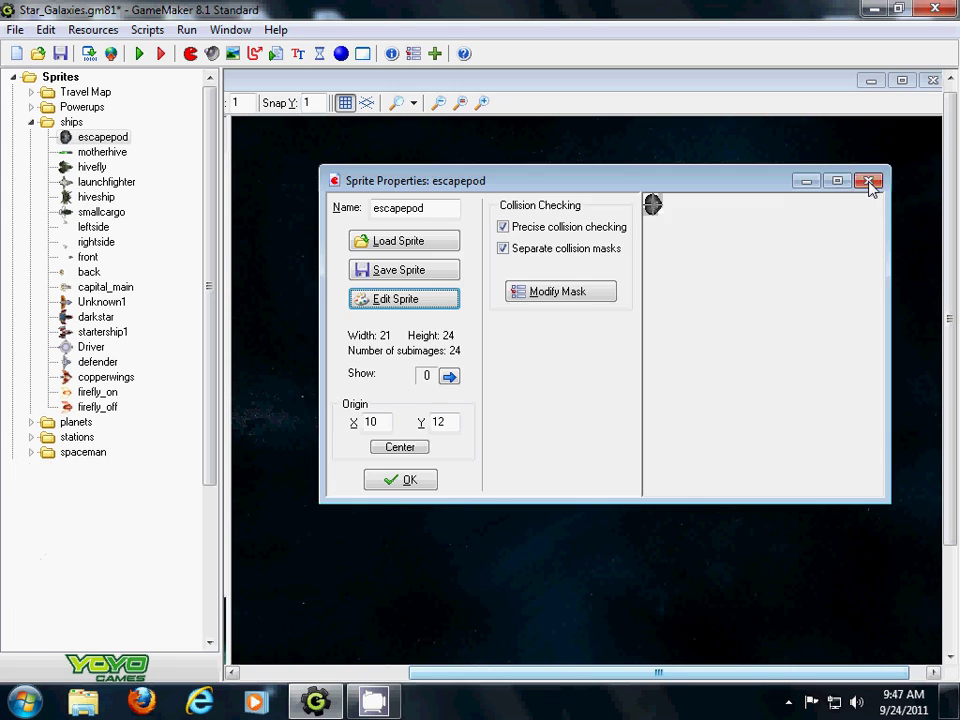
Step: Close the escapepod properties and open the motherhive sprite's properties instead
click(869, 181)
double_click(102, 154)
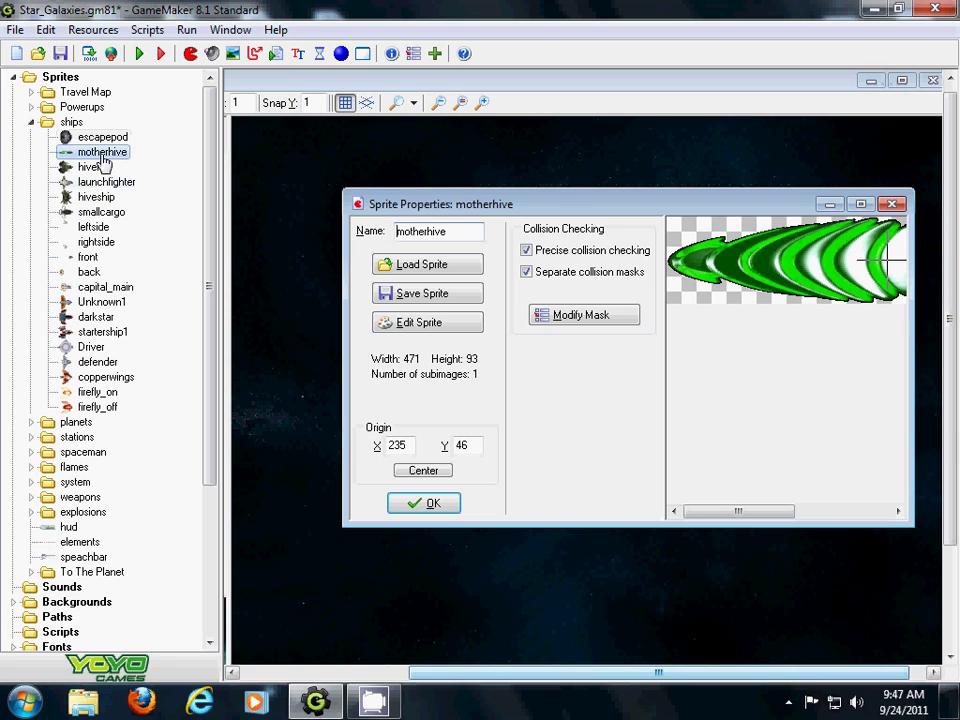
mouse_move(729, 510)
mouse_down()
mouse_move(863, 515)
mouse_move(746, 516)
mouse_up()
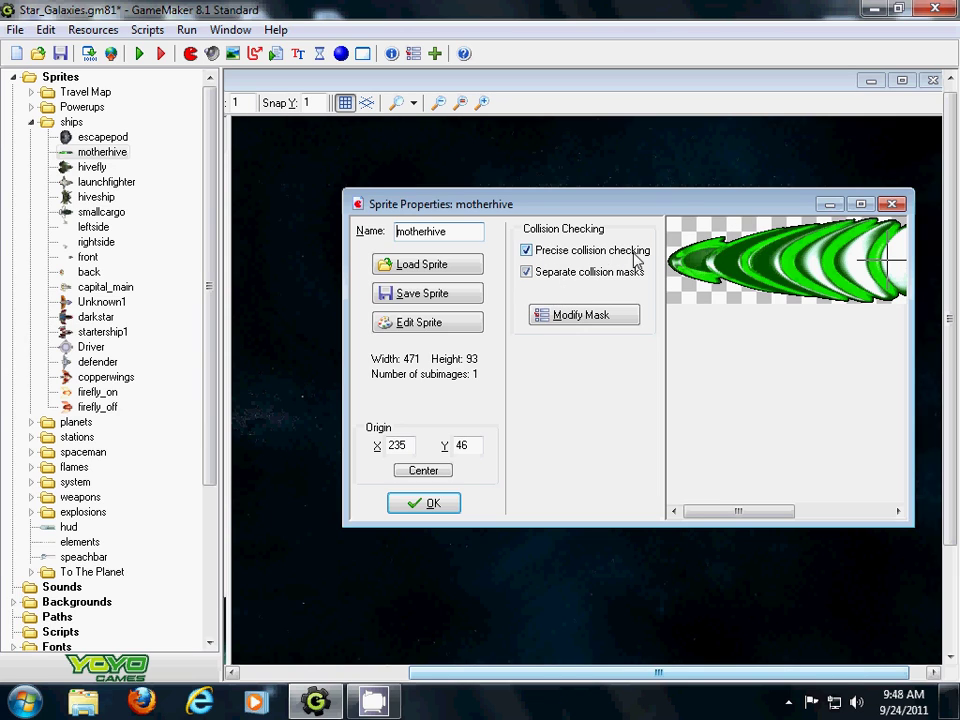
Step: Try alpha tolerance and a Manual bounding box on motherhive's mask, discard the changes, and close
click(587, 316)
drag(701, 549, 724, 527)
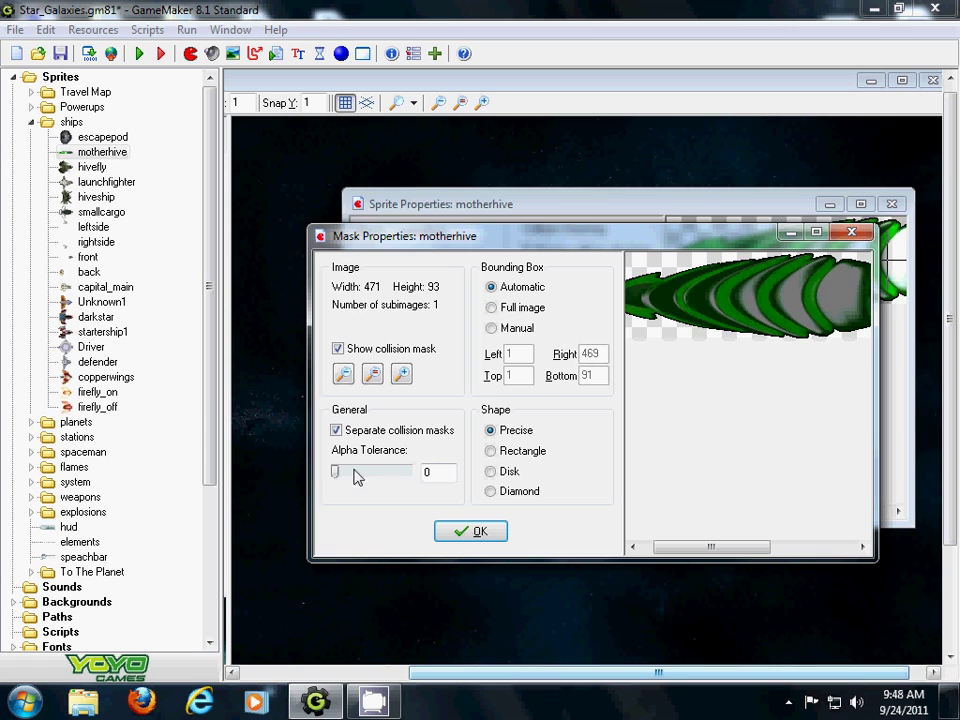
mouse_move(336, 477)
mouse_down()
mouse_move(403, 476)
mouse_move(330, 476)
mouse_up()
click(494, 330)
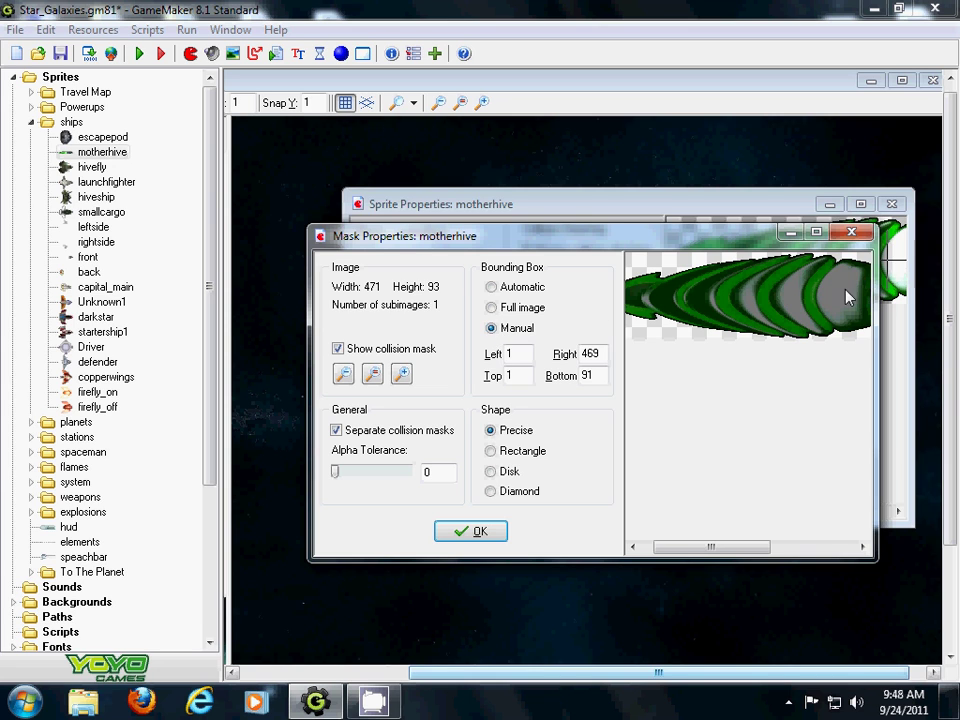
click(852, 233)
click(536, 376)
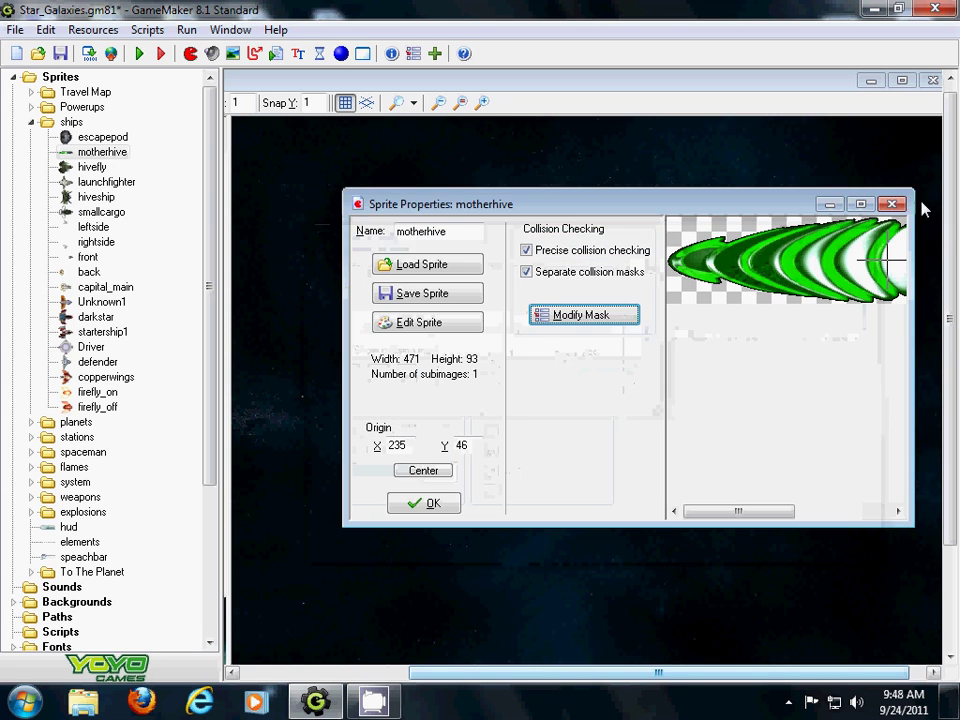
click(891, 204)
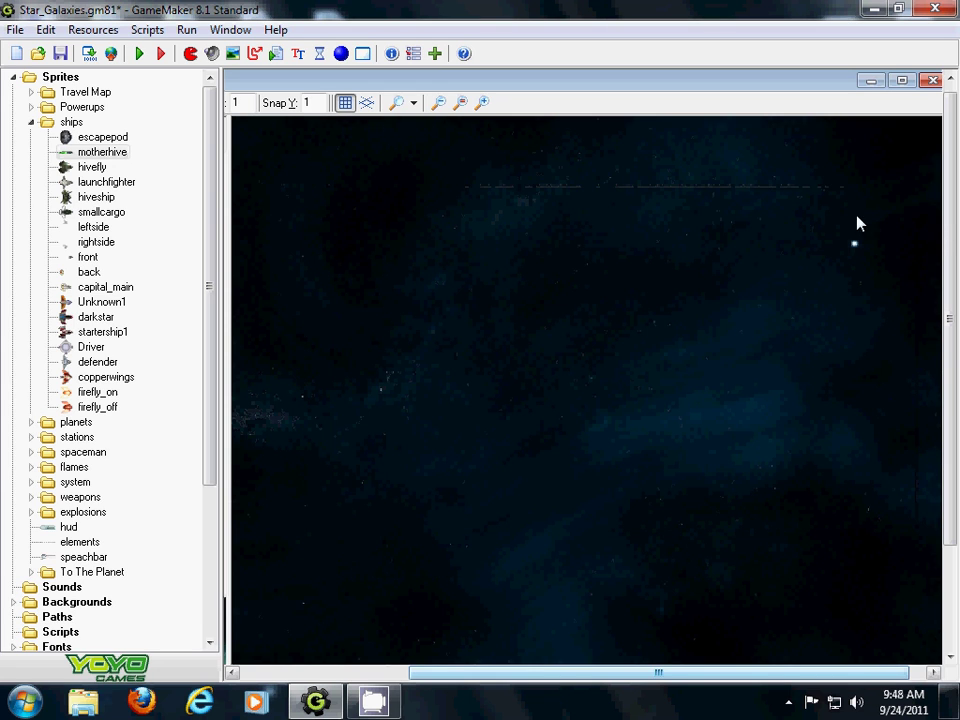
Step: Collapse the ships group and Sprites folder, then expand the Objects folder
click(31, 122)
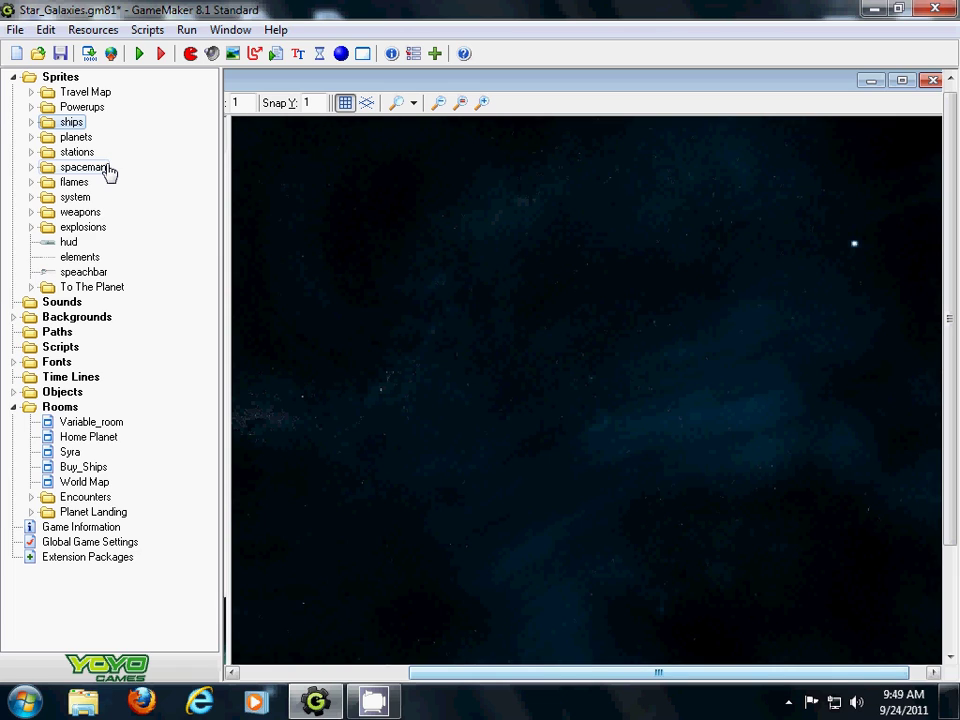
click(13, 77)
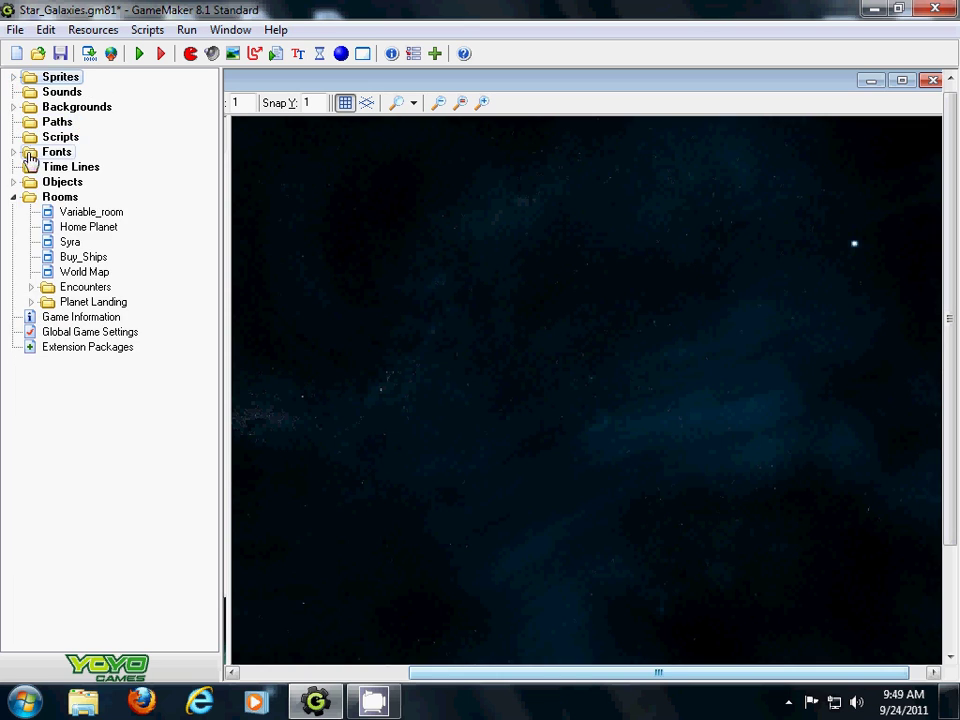
click(14, 182)
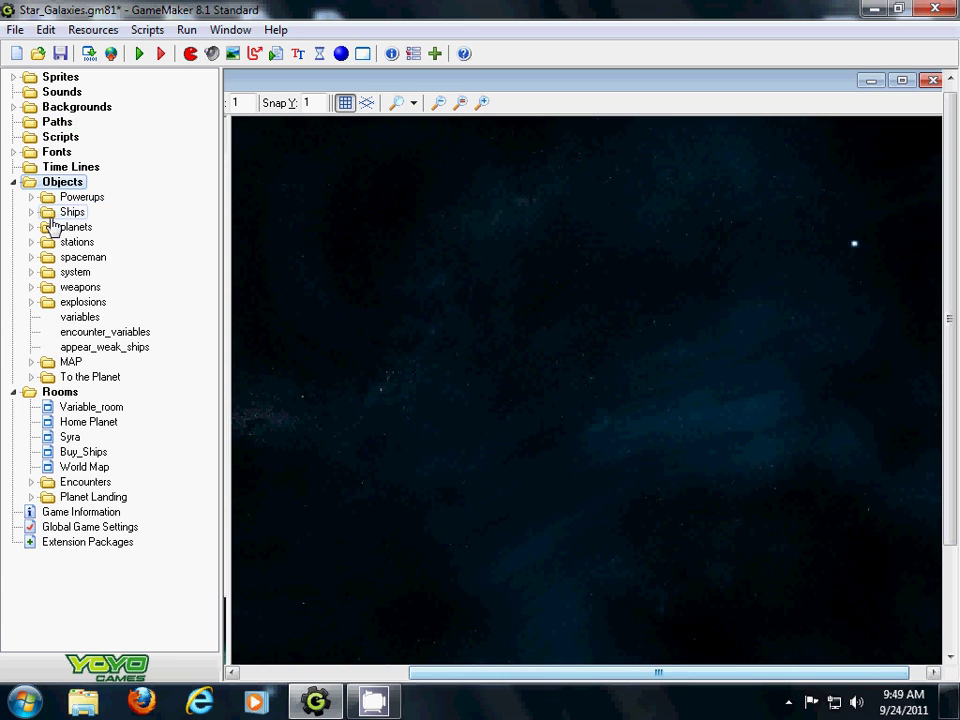
Step: Expand Ships and create a new object479 inside the Buy Ships group, then close its properties
click(32, 213)
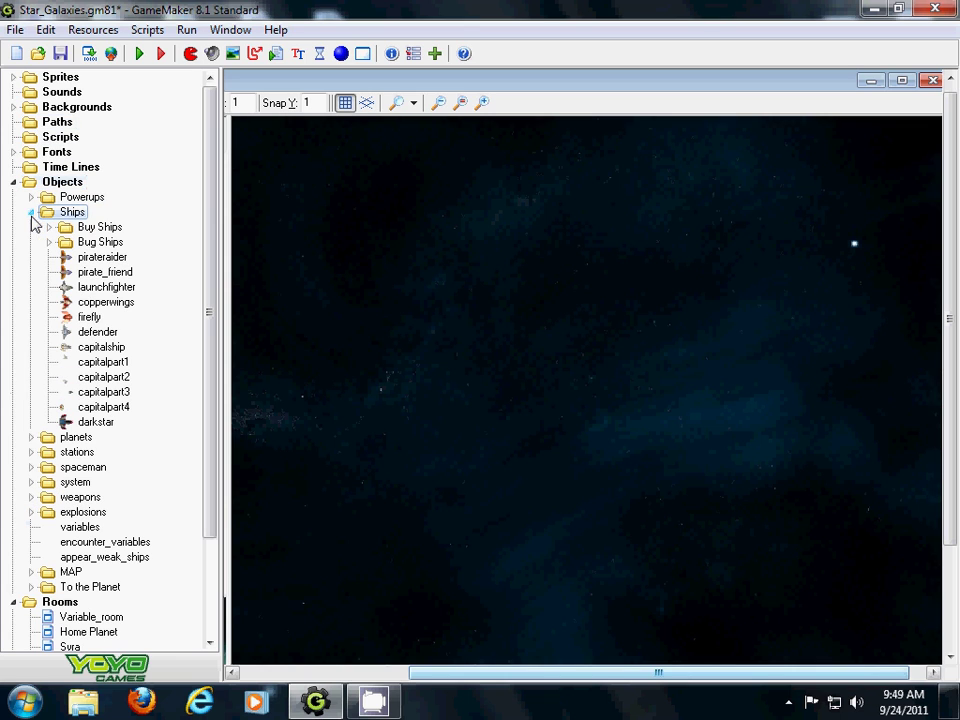
click(82, 229)
right_click(82, 229)
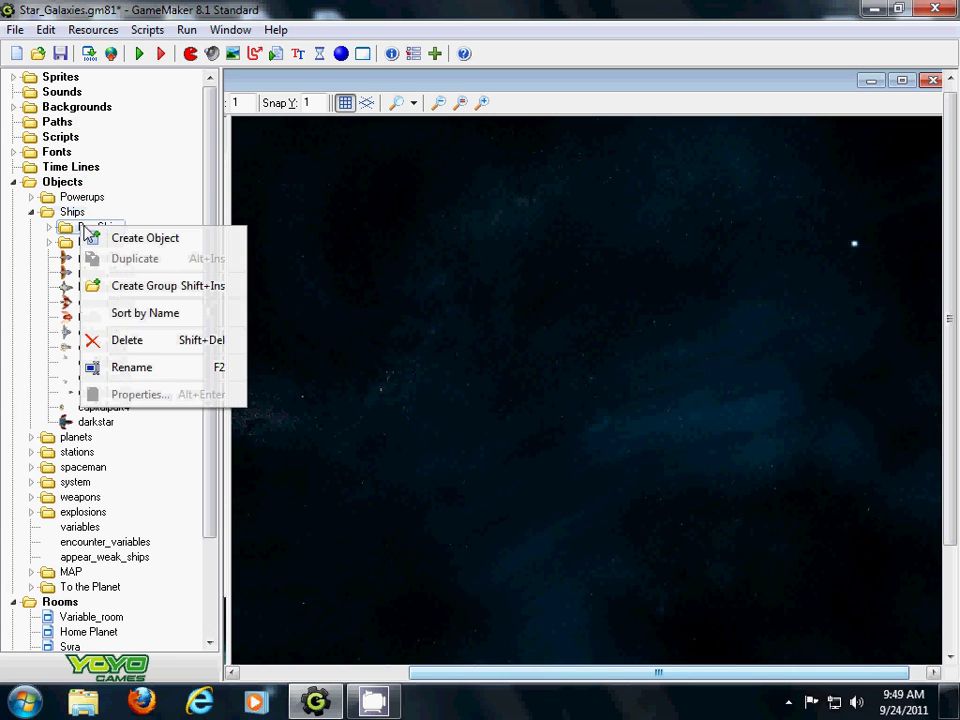
click(138, 240)
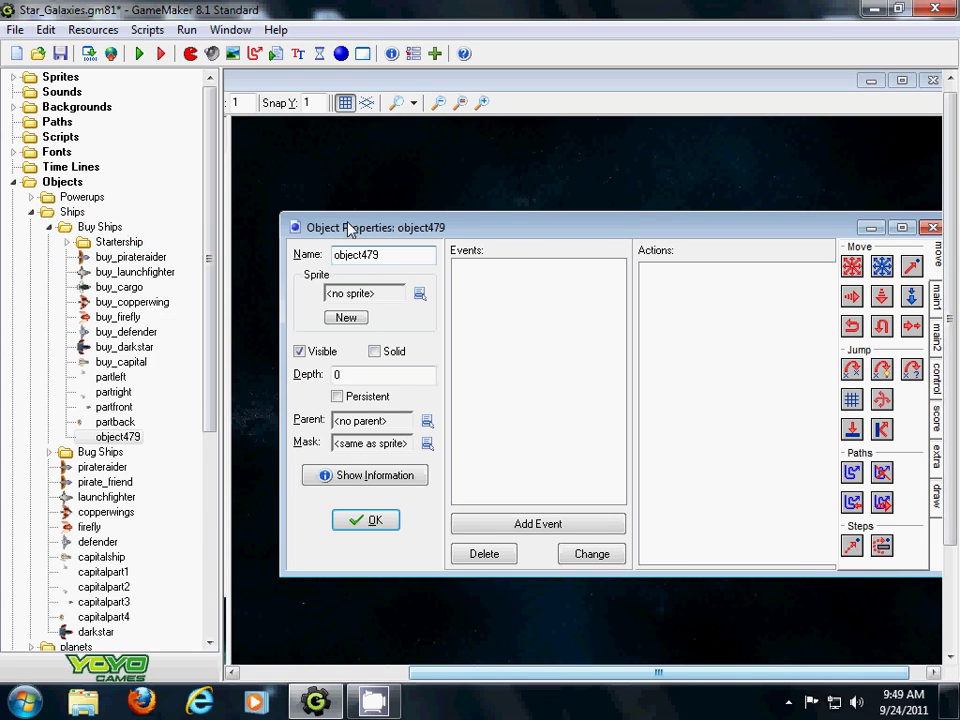
drag(360, 228, 333, 195)
click(362, 221)
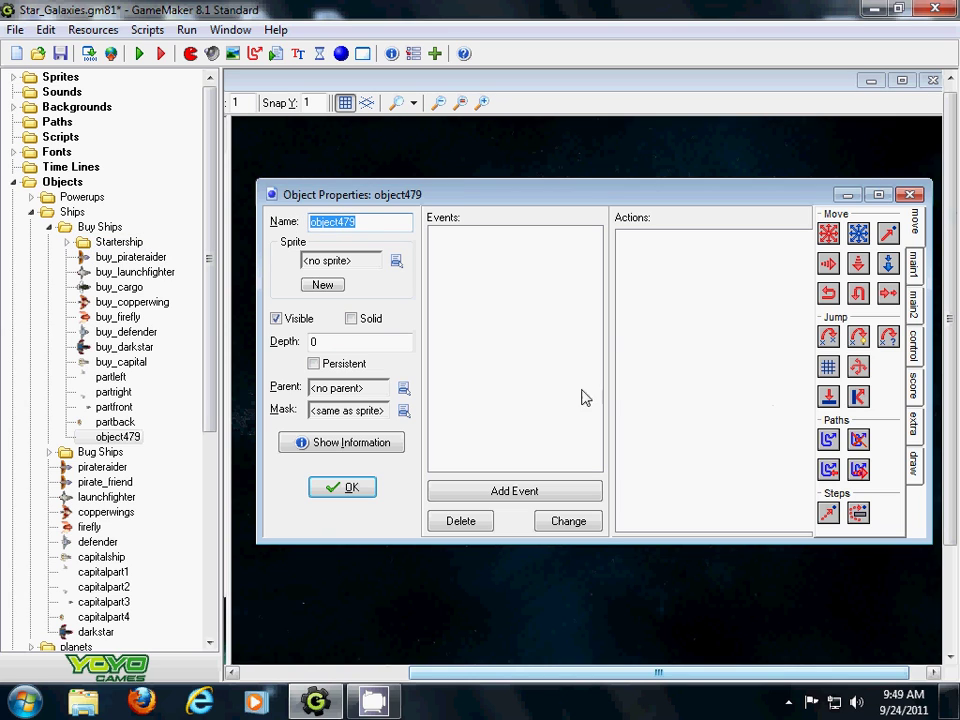
click(910, 194)
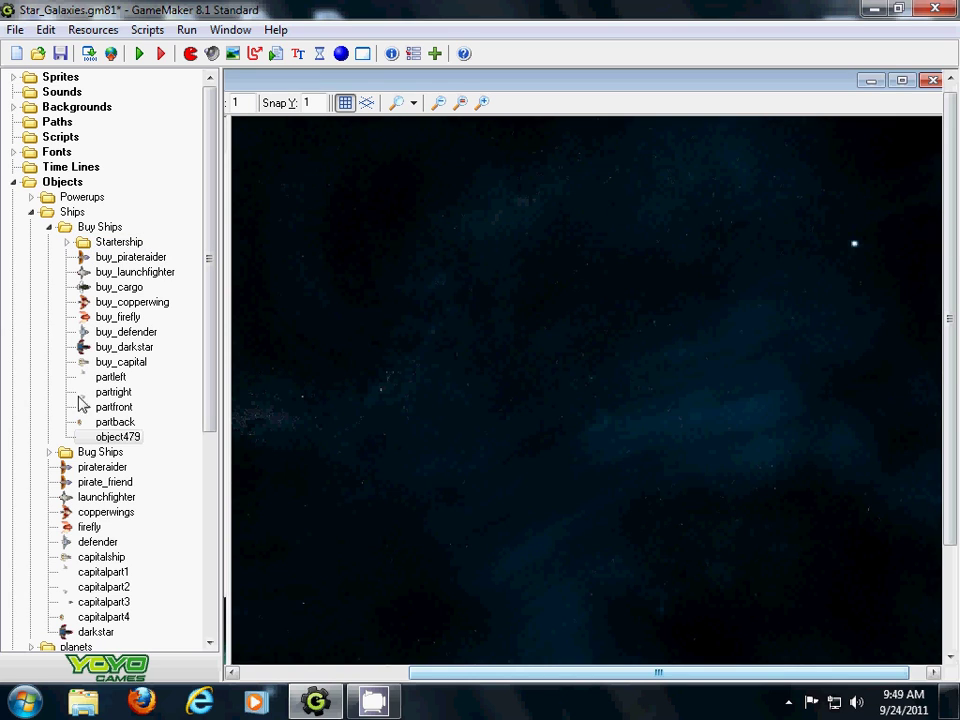
Step: Delete object479 from Buy Ships, confirming the permanent deletion
right_click(126, 440)
click(200, 549)
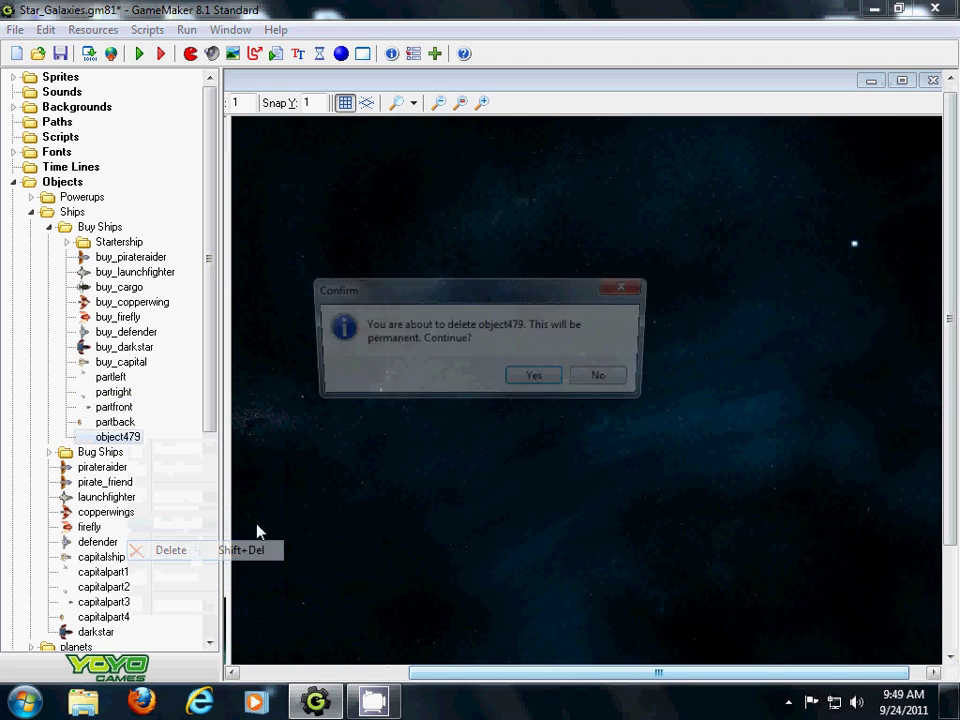
click(534, 378)
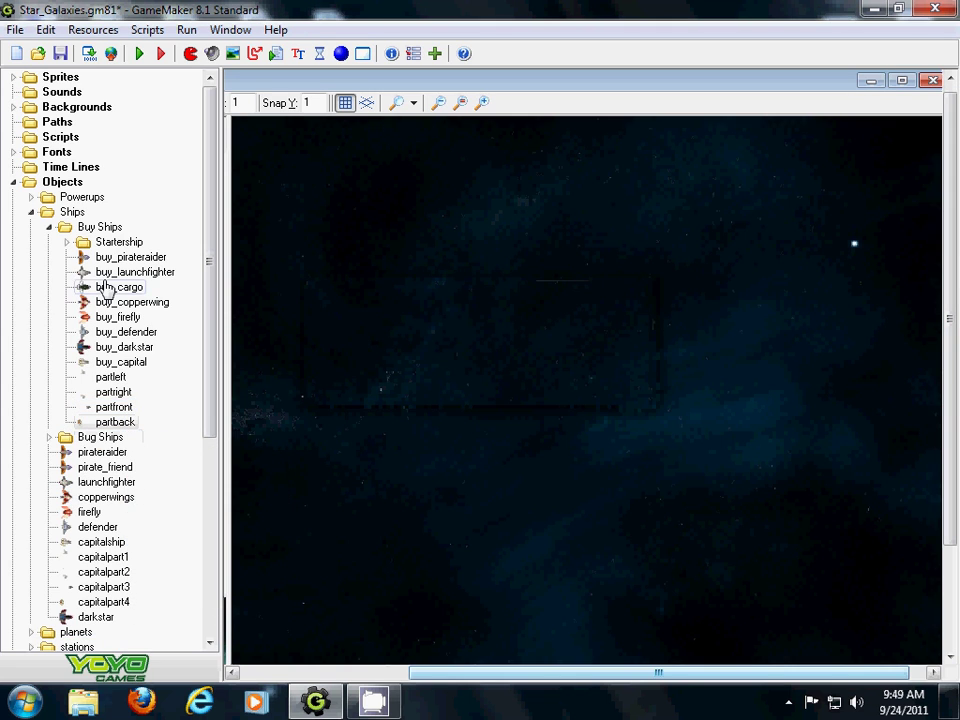
Step: Expand the Startership group and cancel an attempted rename, keeping the name flame1
click(68, 244)
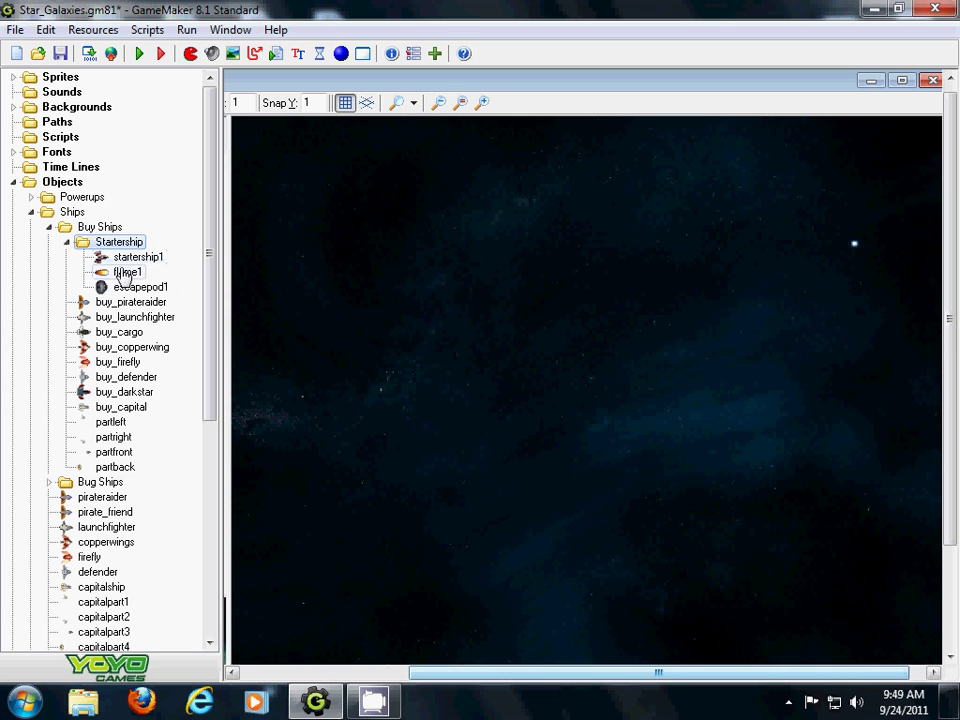
key(BackSpace)
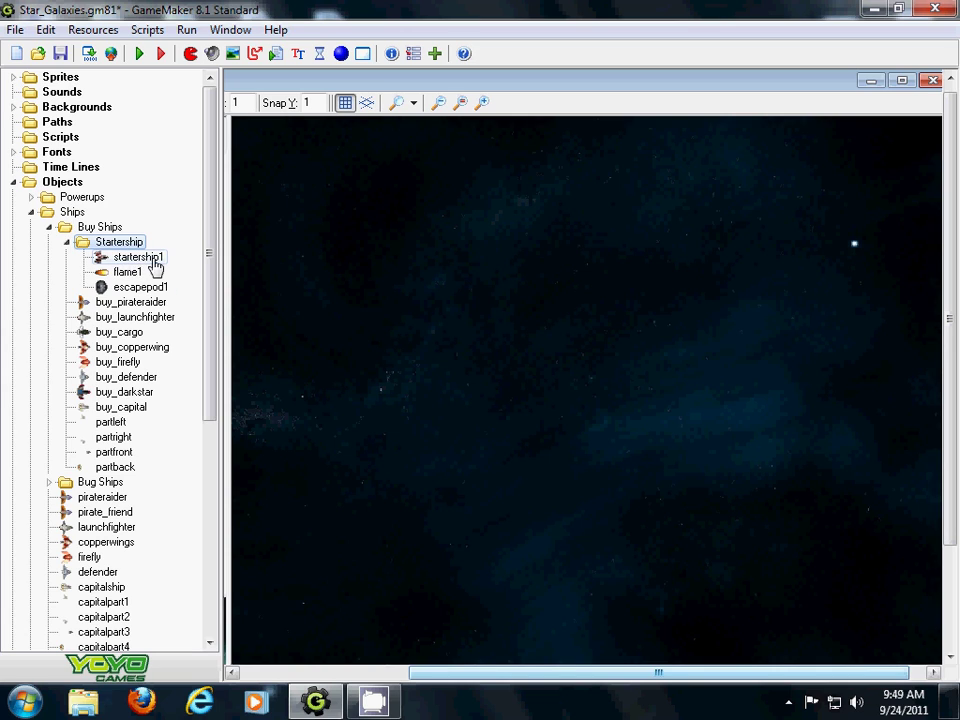
key(Escape)
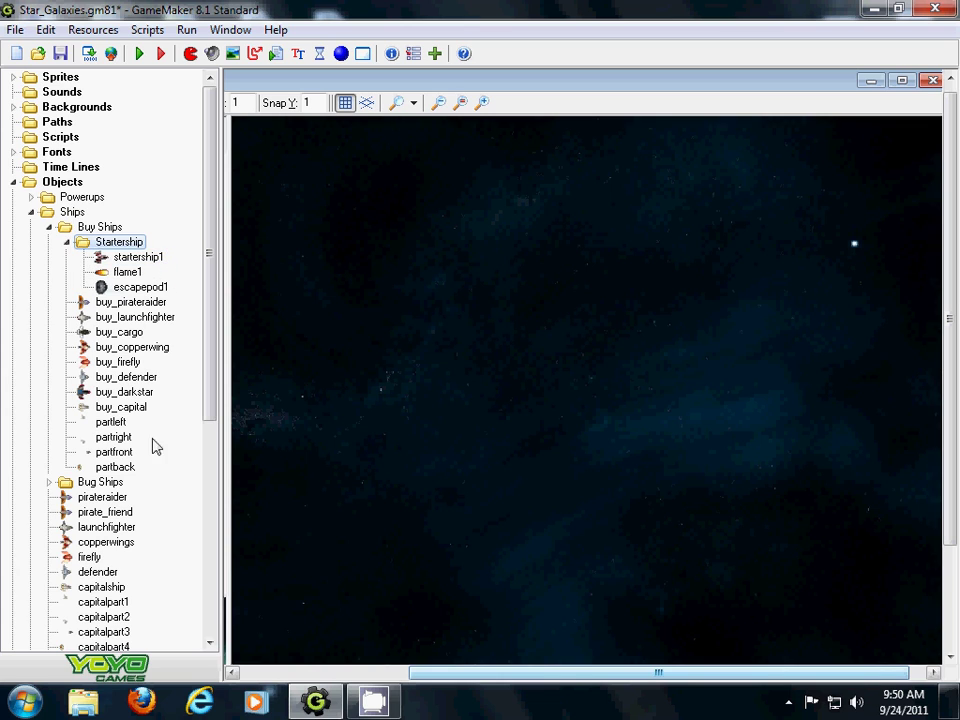
Step: Collapse the Startership, Buy Ships and Ships object folders
click(67, 243)
click(49, 228)
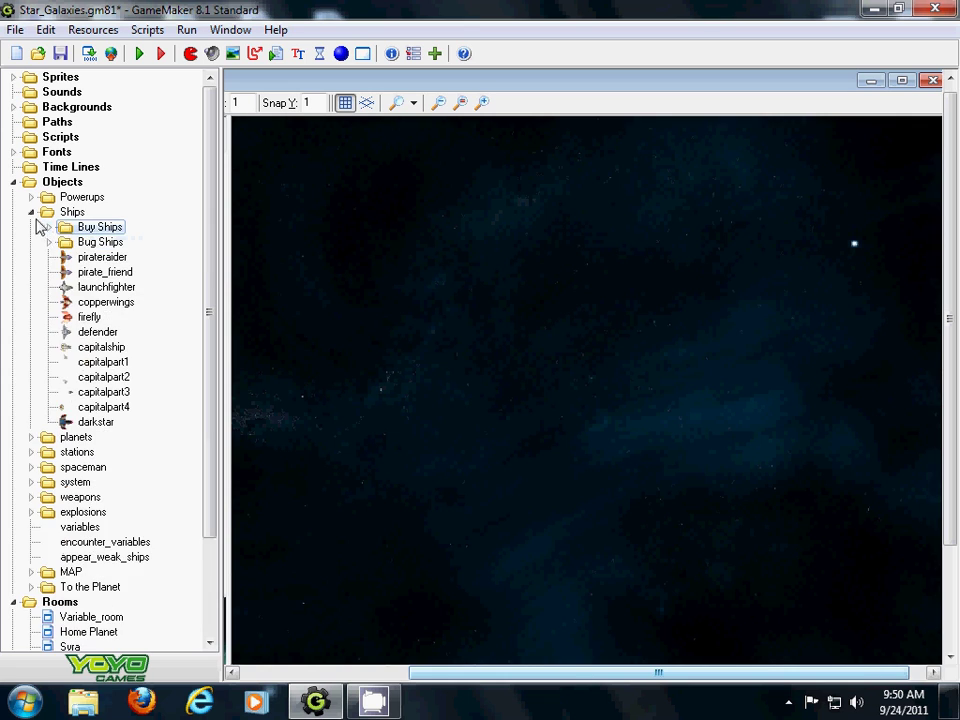
click(31, 212)
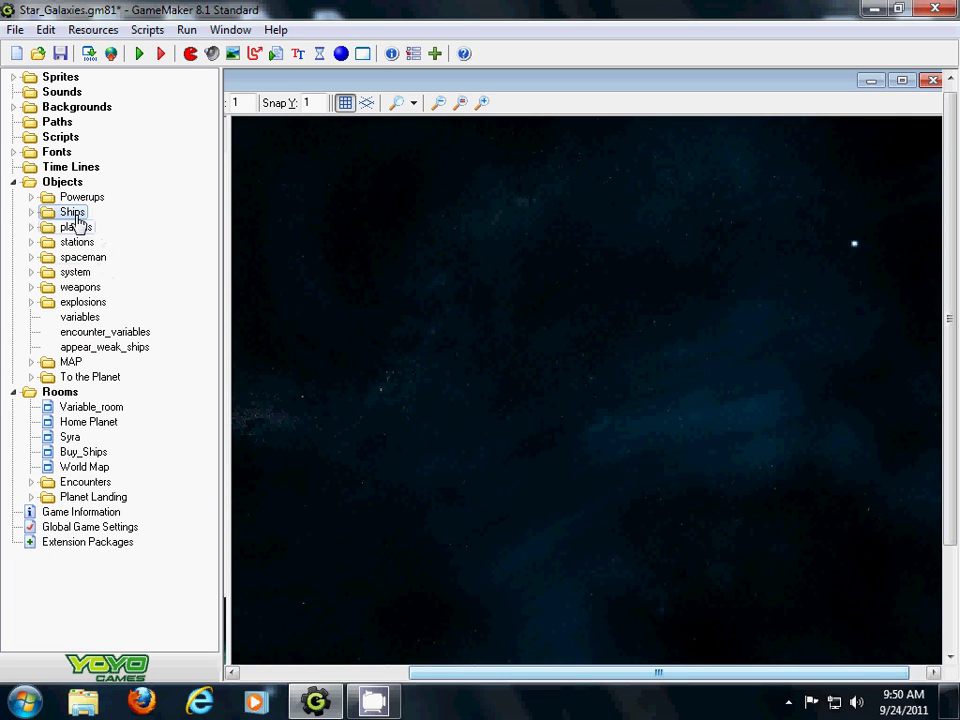